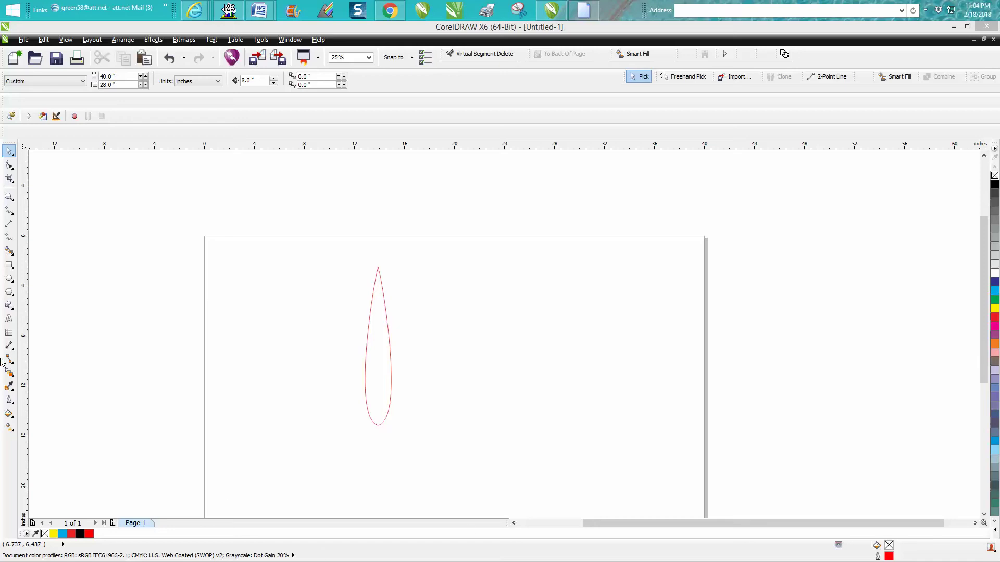
# Drag the red teardrop right and down toward the page centre, then frame the page.
pyautogui.click(10, 196)
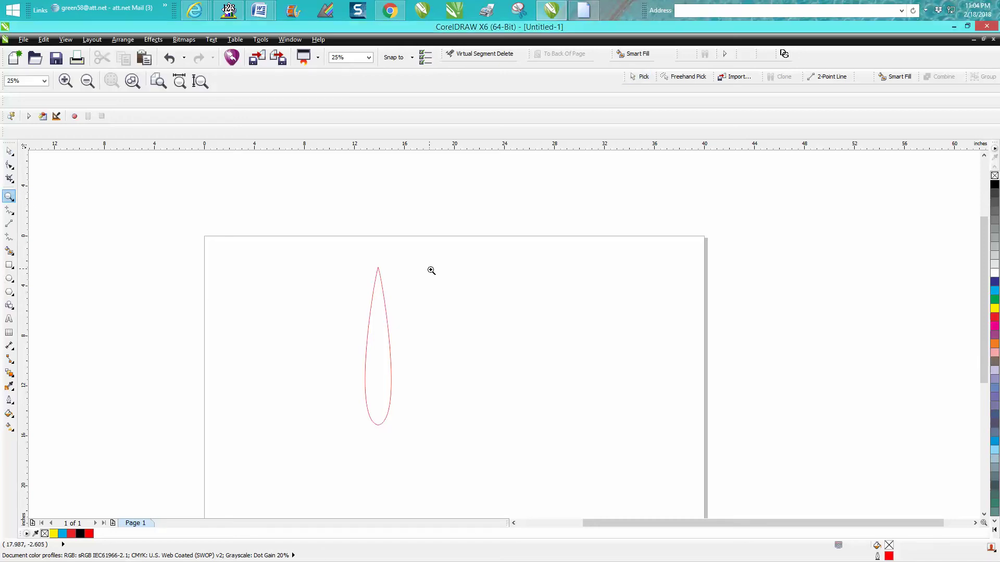
pyautogui.moveTo(312, 242); pyautogui.dragTo(491, 439)
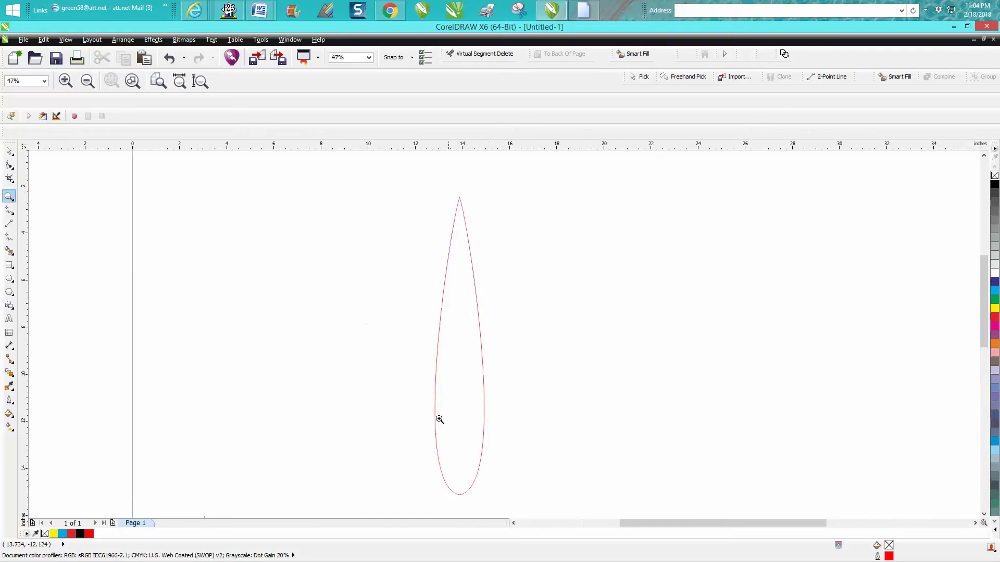
pyautogui.rightClick(439, 420)
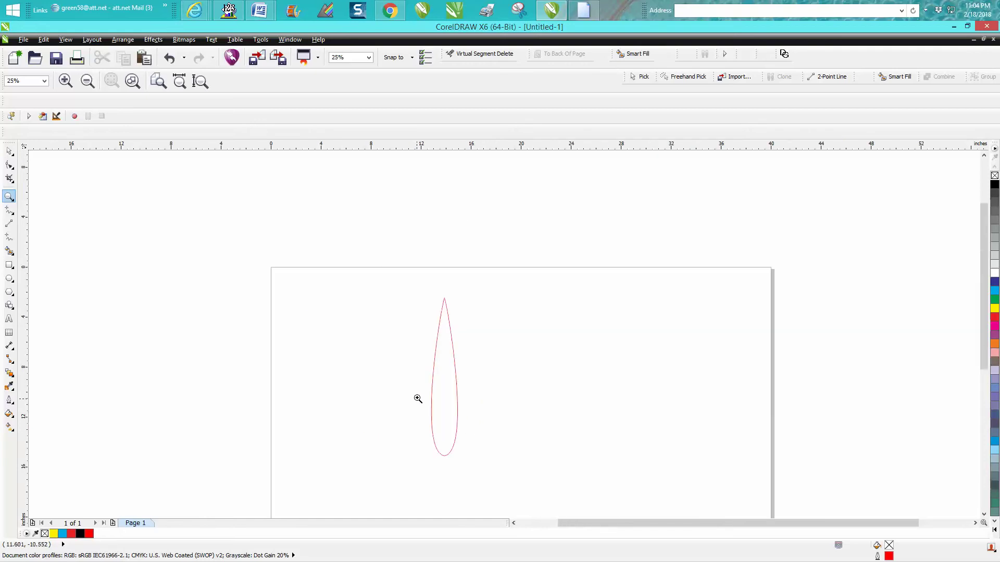
pyautogui.click(10, 150)
pyautogui.scroll(-2, 406, 328)
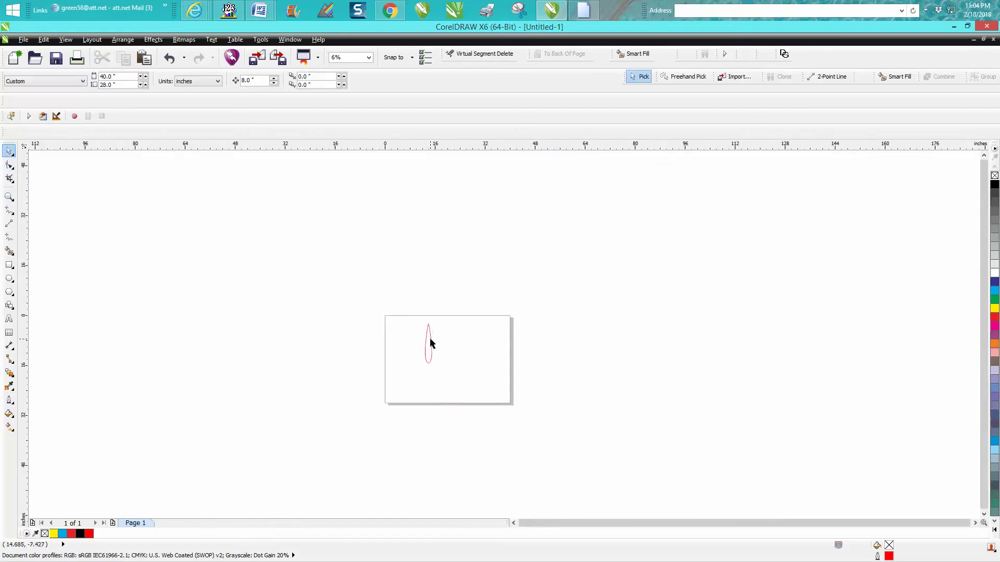
pyautogui.moveTo(429, 343); pyautogui.dragTo(452, 377)
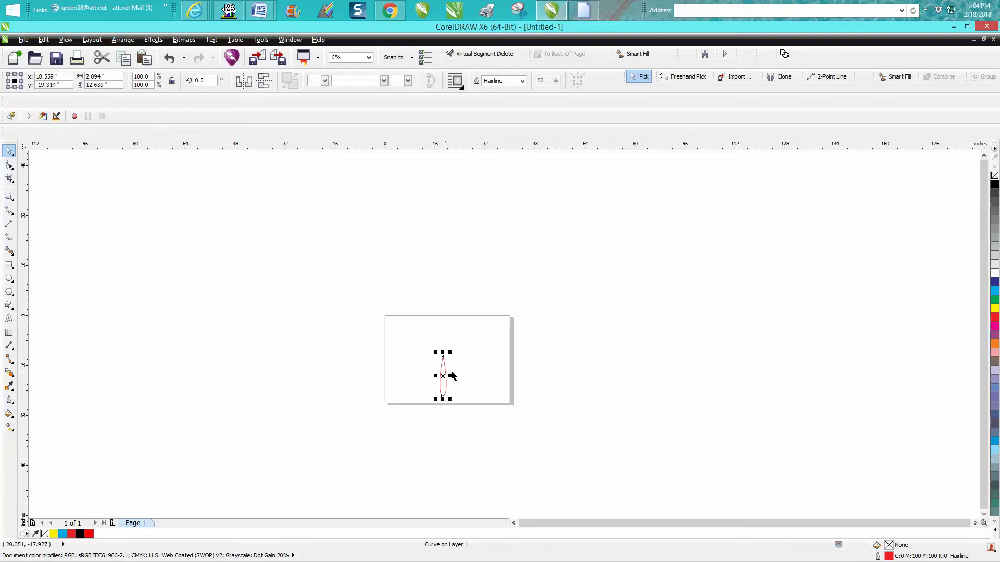
pyautogui.click(9, 197)
pyautogui.moveTo(403, 308); pyautogui.dragTo(568, 430)
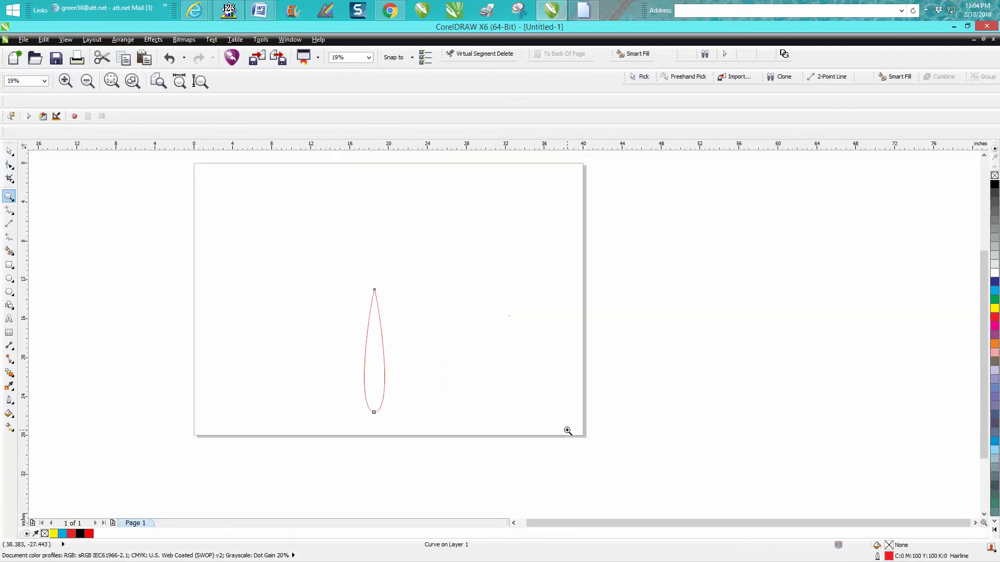
# Mirror the teardrop vertically so its point faces down, and drag it to the page top.
pyautogui.click(11, 152)
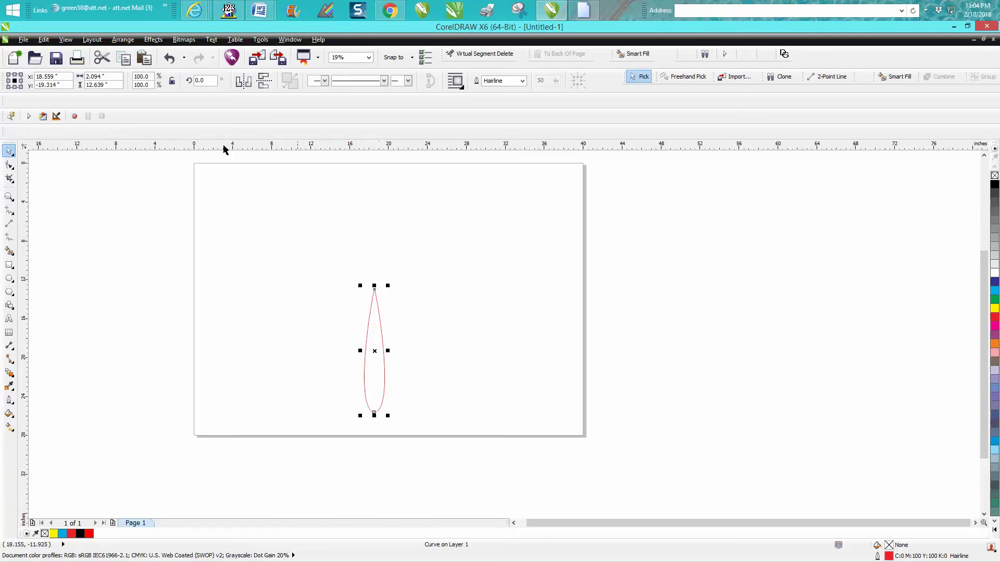
pyautogui.click(264, 84)
pyautogui.moveTo(375, 342)
pyautogui.mouseDown()
pyautogui.moveTo(375, 241)
pyautogui.moveTo(387, 237)
pyautogui.mouseUp()
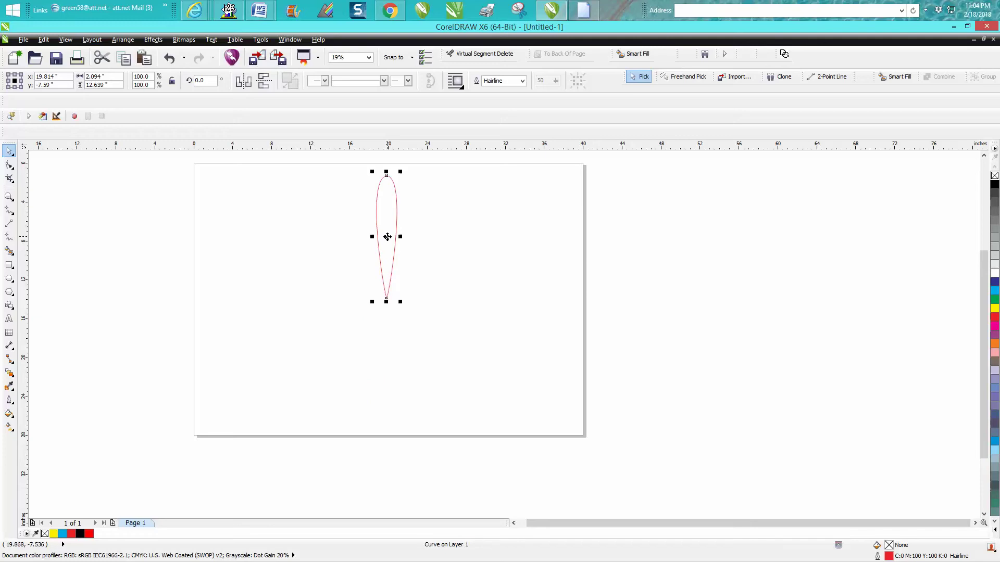
pyautogui.click(305, 233)
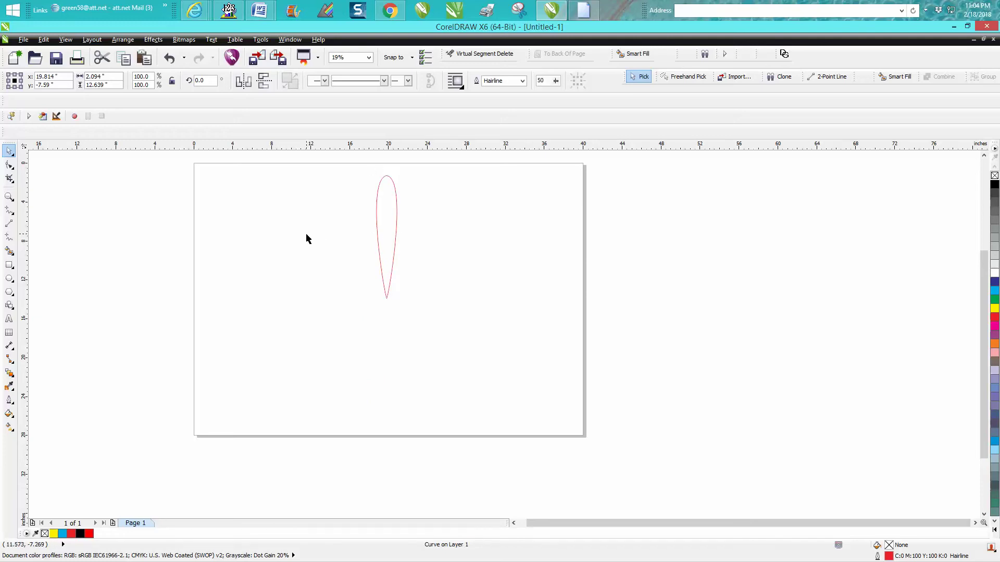
# Clone the upside-down red teardrop in place over the original.
pyautogui.click(396, 222)
pyautogui.click(784, 78)
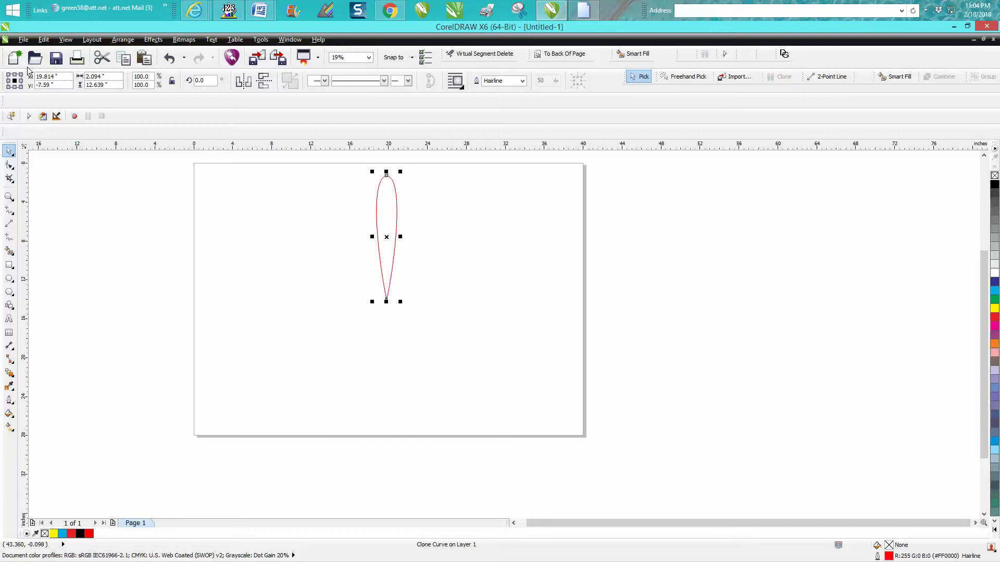
pyautogui.click(44, 40)
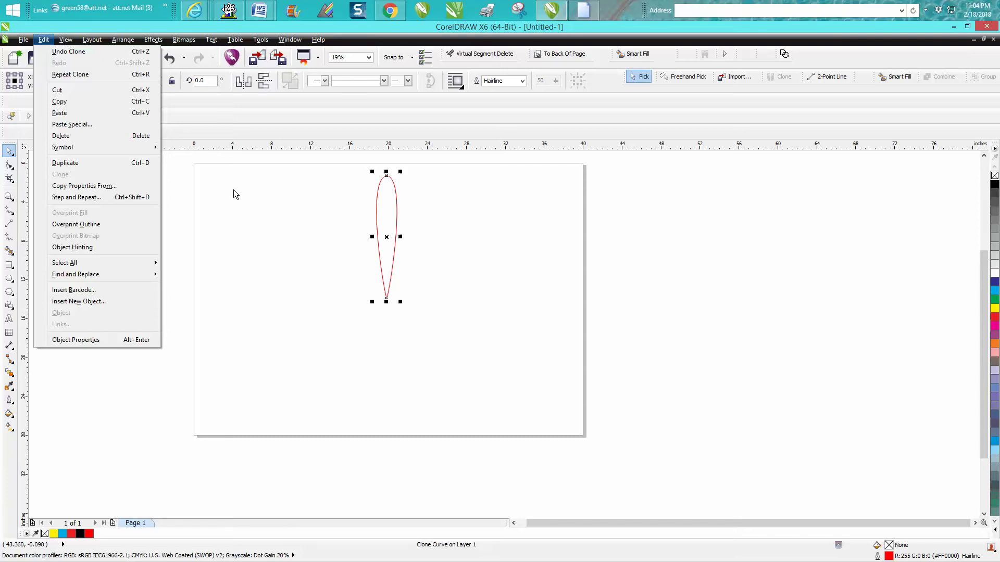
pyautogui.click(10, 198)
pyautogui.click(23, 204)
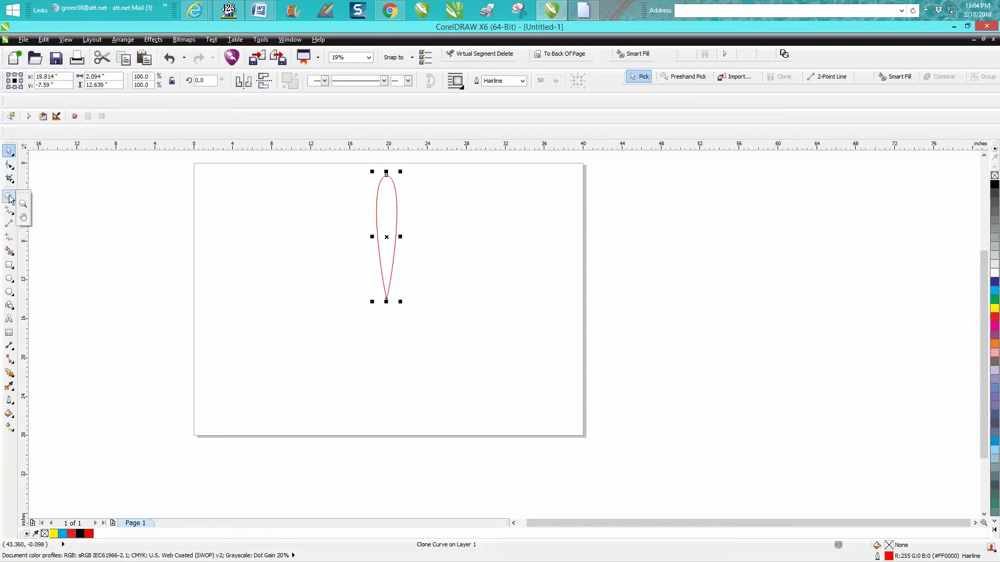
# Set the rotation centre on the teardrop's pointed tip and rotate off a copy.
pyautogui.moveTo(286, 161); pyautogui.dragTo(547, 330)
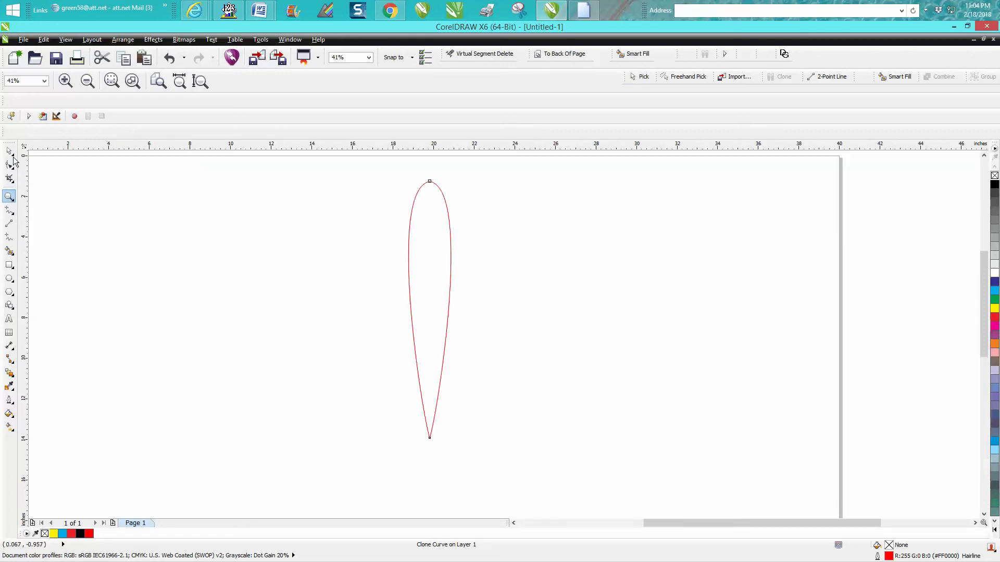
pyautogui.press('space')
pyautogui.click(429, 311)
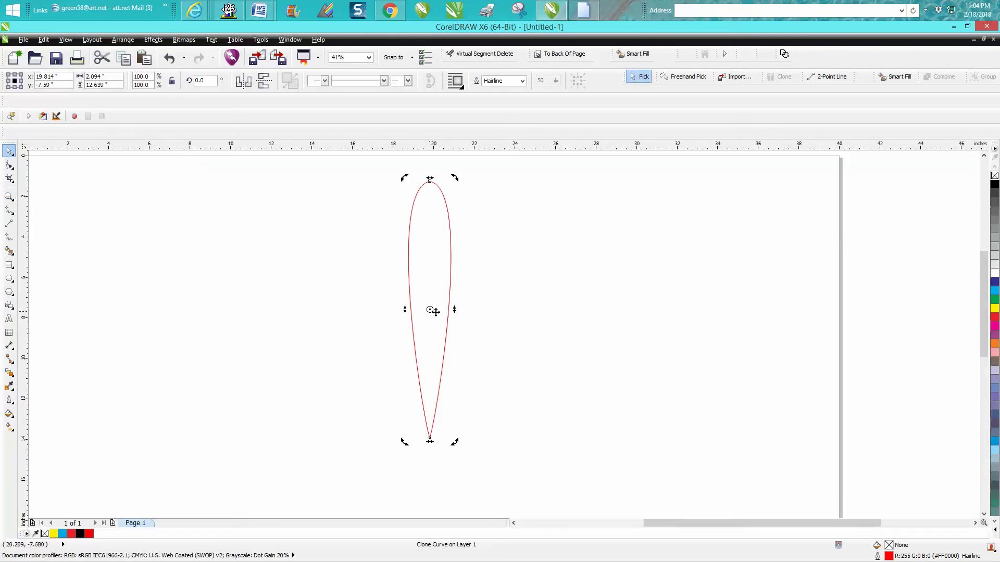
pyautogui.moveTo(434, 433); pyautogui.dragTo(430, 438)
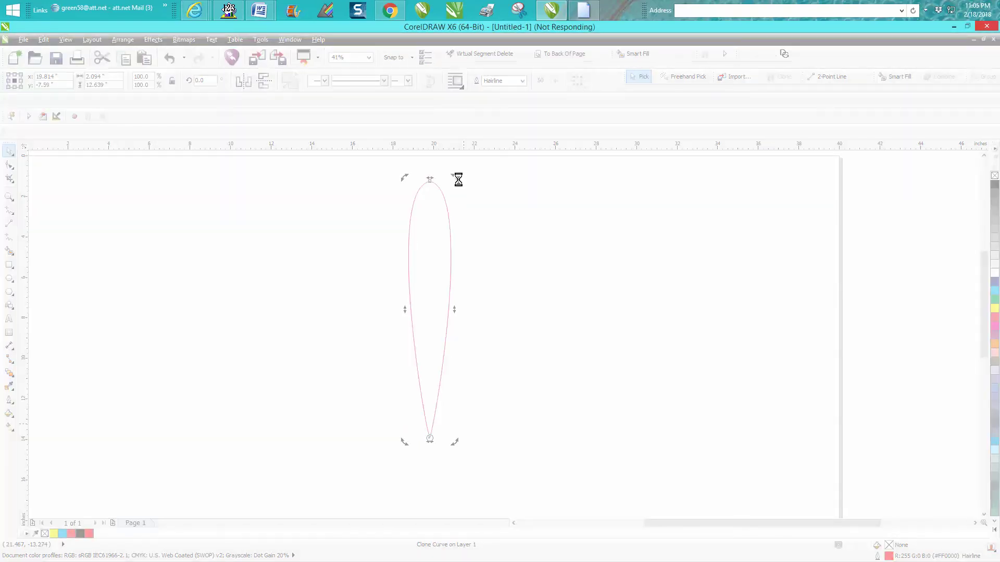
pyautogui.moveTo(450, 174); pyautogui.dragTo(392, 189)
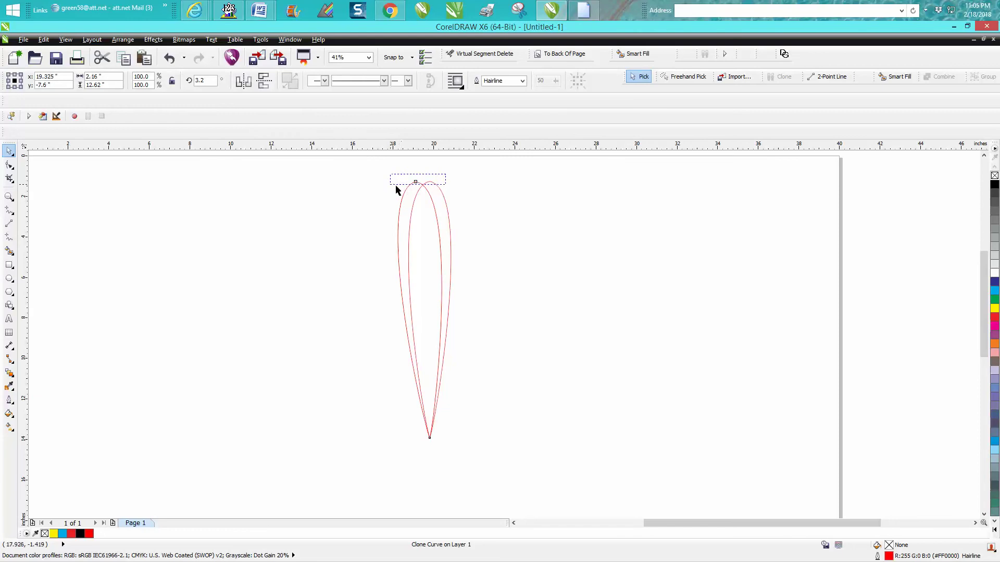
# Rotate the copy 15 degrees to the left around the shared tip.
pyautogui.click(419, 183)
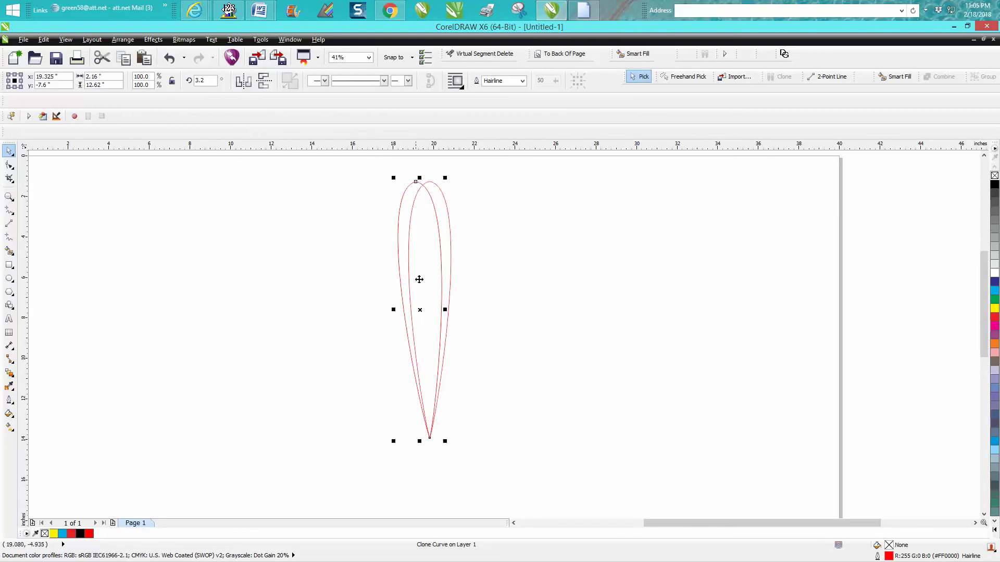
pyautogui.click(419, 309)
pyautogui.moveTo(440, 178); pyautogui.dragTo(414, 175)
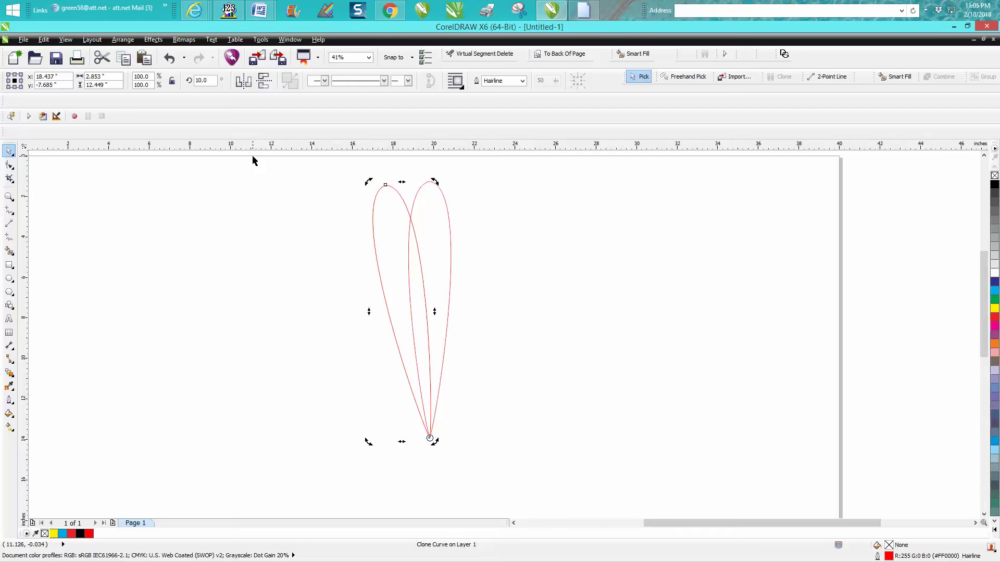
pyautogui.write('15')
pyautogui.press('Return')
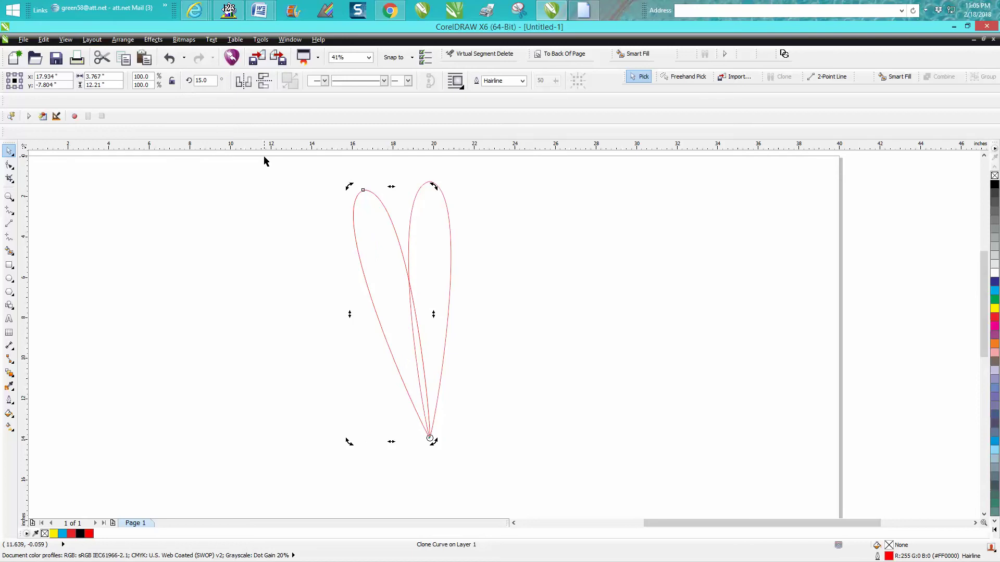
# Apply a 30 degree rotation, then repeat it with Ctrl+R to ring the centre with petals.
pyautogui.doubleClick(201, 80)
pyautogui.write('30')
pyautogui.press('Return')
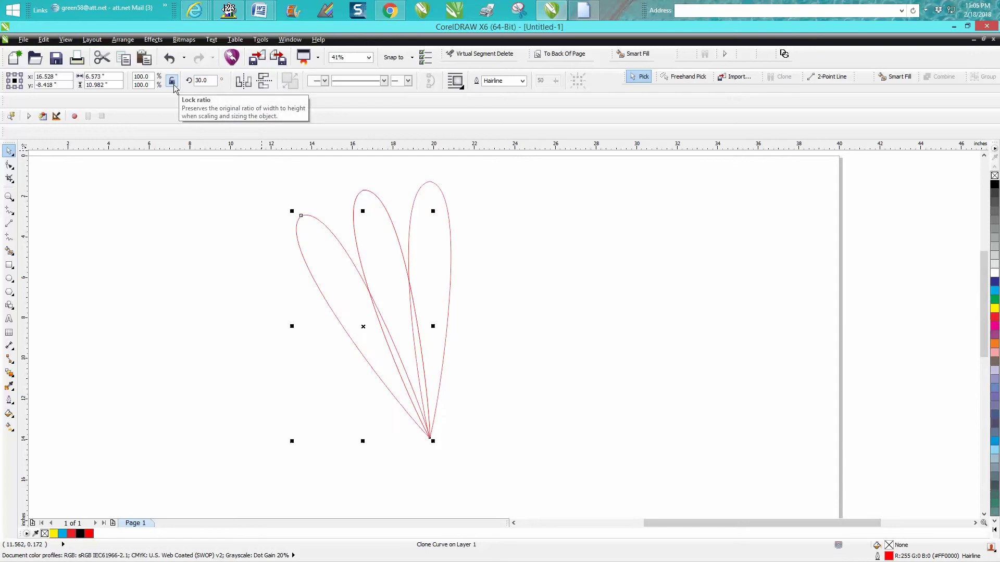
pyautogui.hotkey('ctrl', 'r')
pyautogui.hotkey('ctrl', 'r')
pyautogui.hotkey('ctrl', 'r')
pyautogui.hotkey('ctrl', 'r')
pyautogui.hotkey('ctrl', 'r')
pyautogui.hotkey('ctrl', 'r')
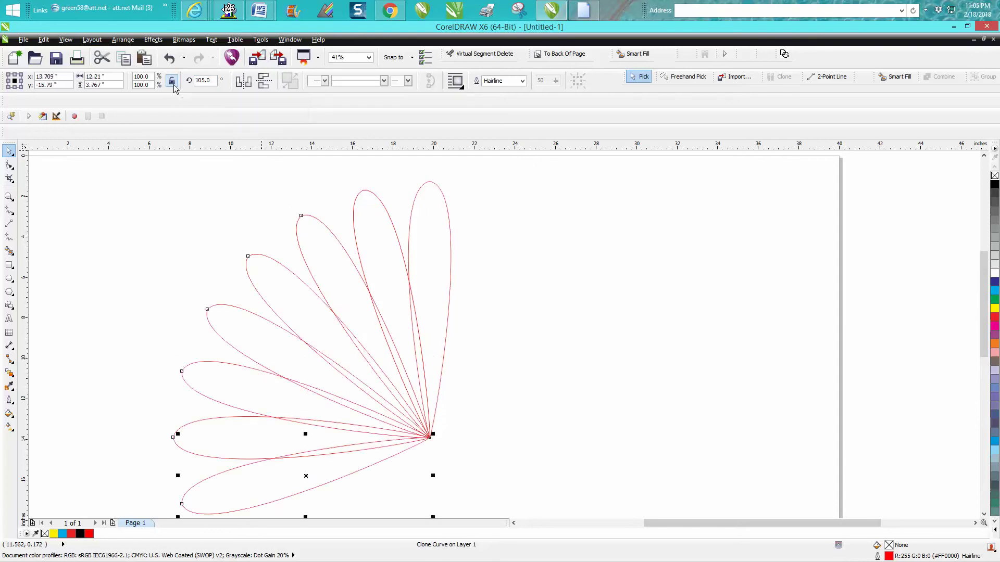
pyautogui.hotkey('ctrl', 'r')
pyautogui.hotkey('ctrl', 'r')
pyautogui.hotkey('ctrl', 'r')
pyautogui.hotkey('ctrl', 'r')
pyautogui.hotkey('ctrl', 'r')
pyautogui.hotkey('ctrl', 'r')
pyautogui.hotkey('ctrl', 'r')
pyautogui.hotkey('ctrl', 'r')
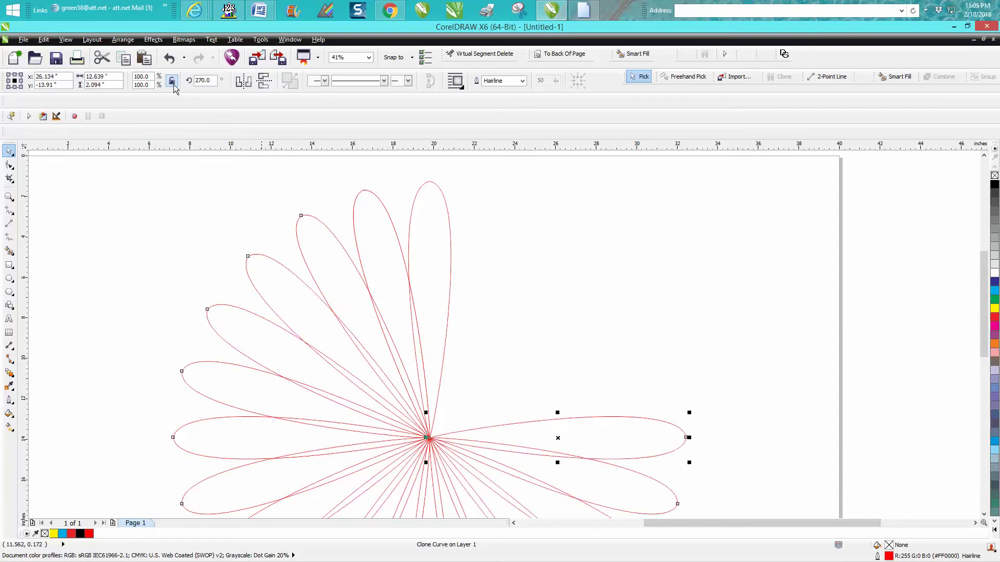
pyautogui.hotkey('ctrl', 'r')
pyautogui.hotkey('ctrl', 'r')
pyautogui.hotkey('ctrl', 'r')
pyautogui.hotkey('ctrl', 'r')
pyautogui.hotkey('ctrl', 'r')
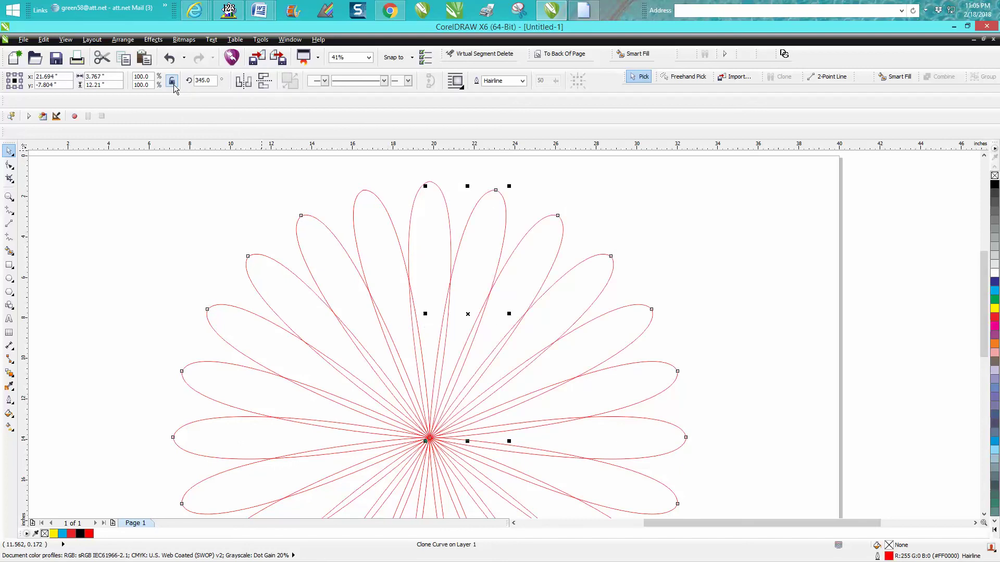
pyautogui.scroll(-2, 469, 188)
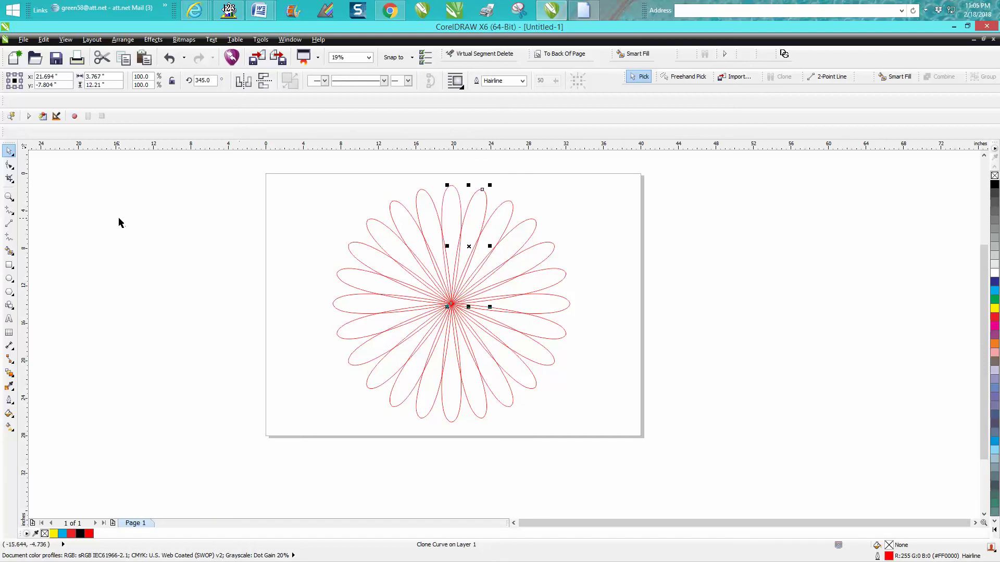
# Zoom in on the upper petals and select the central petal's top node.
pyautogui.click(9, 197)
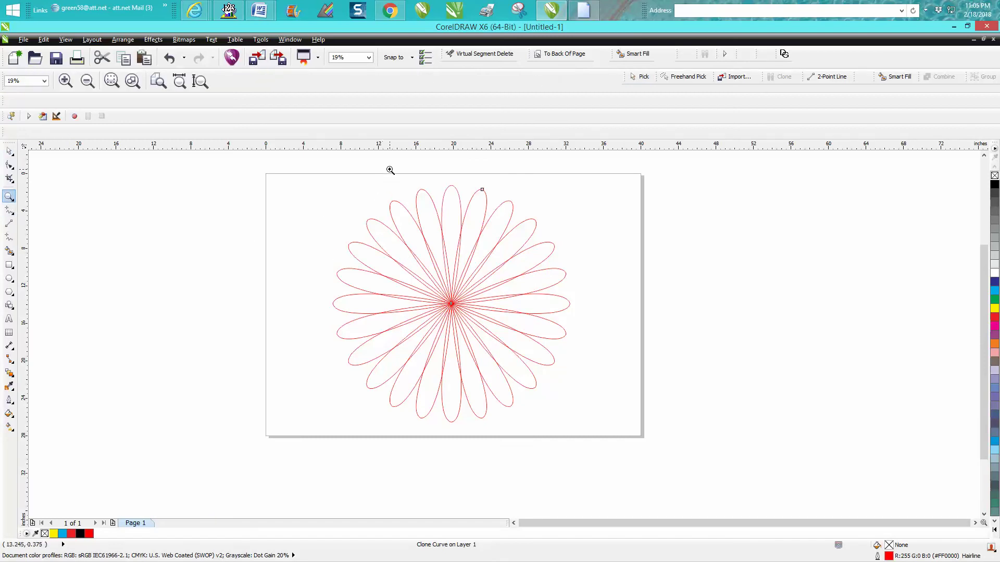
pyautogui.moveTo(390, 169); pyautogui.dragTo(565, 311)
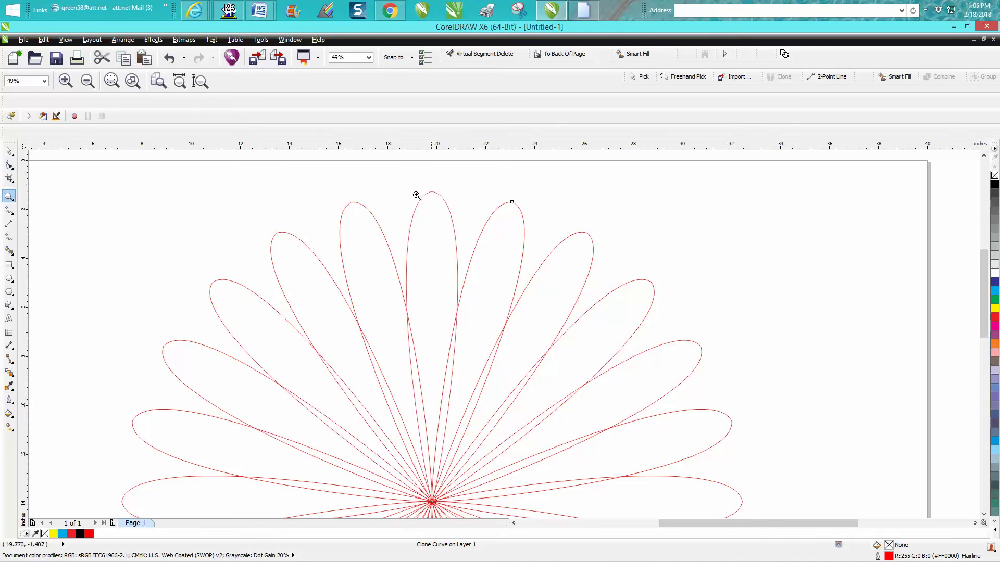
pyautogui.click(9, 165)
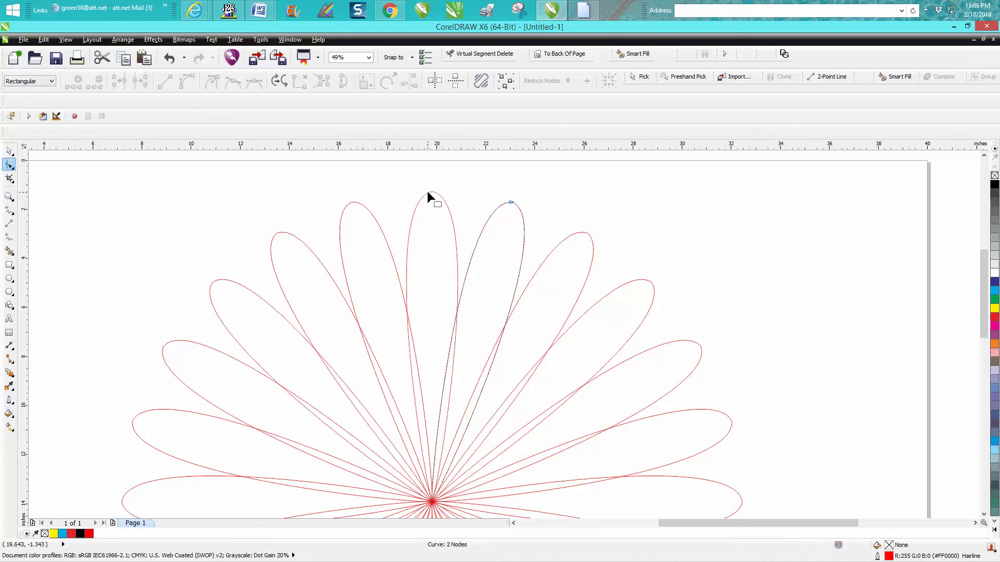
pyautogui.click(430, 191)
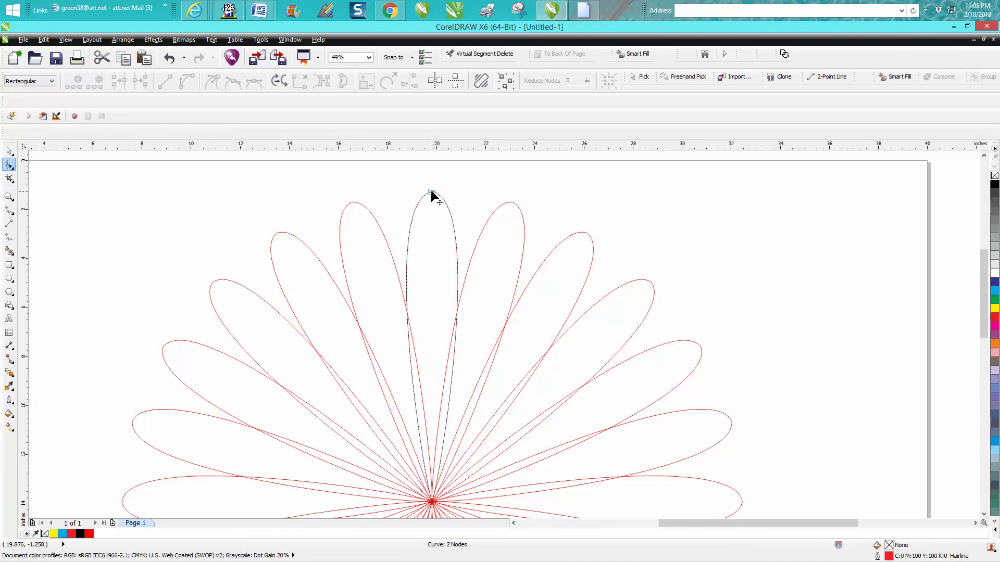
pyautogui.click(432, 192)
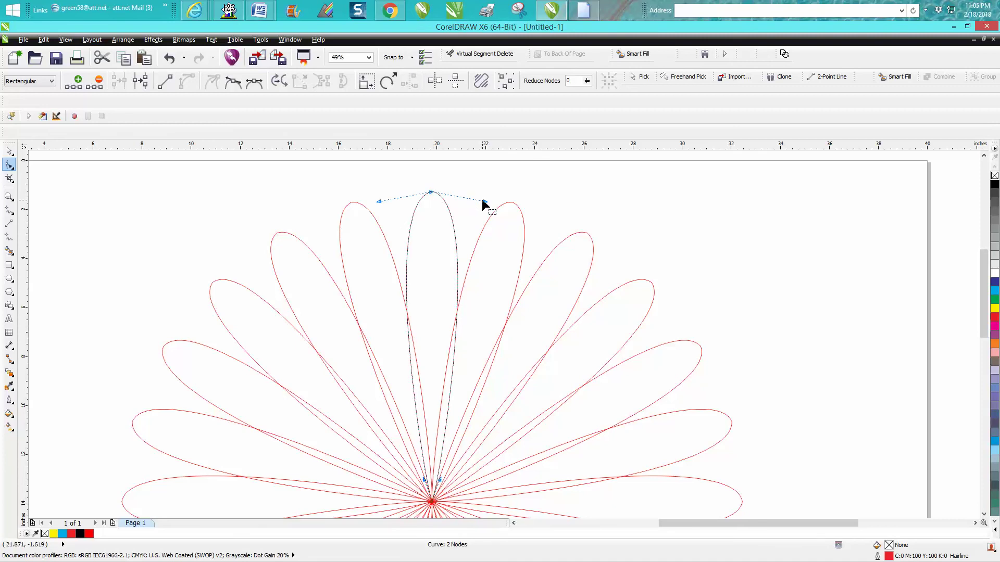
# Drag the top node's right and left control handles inward to narrow the tip.
pyautogui.click(468, 213)
pyautogui.click(432, 192)
pyautogui.moveTo(485, 202); pyautogui.dragTo(465, 227)
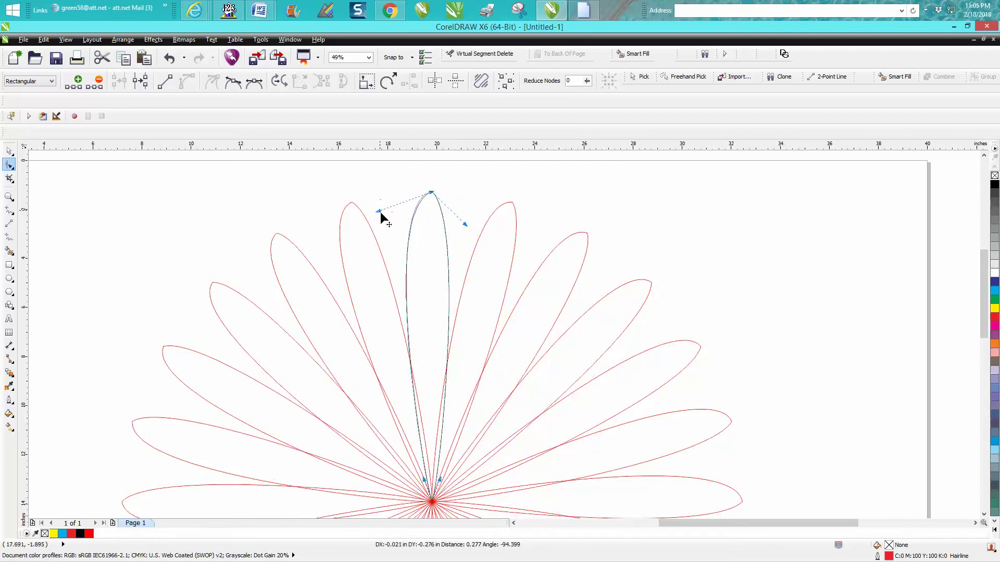
pyautogui.moveTo(379, 202); pyautogui.dragTo(390, 224)
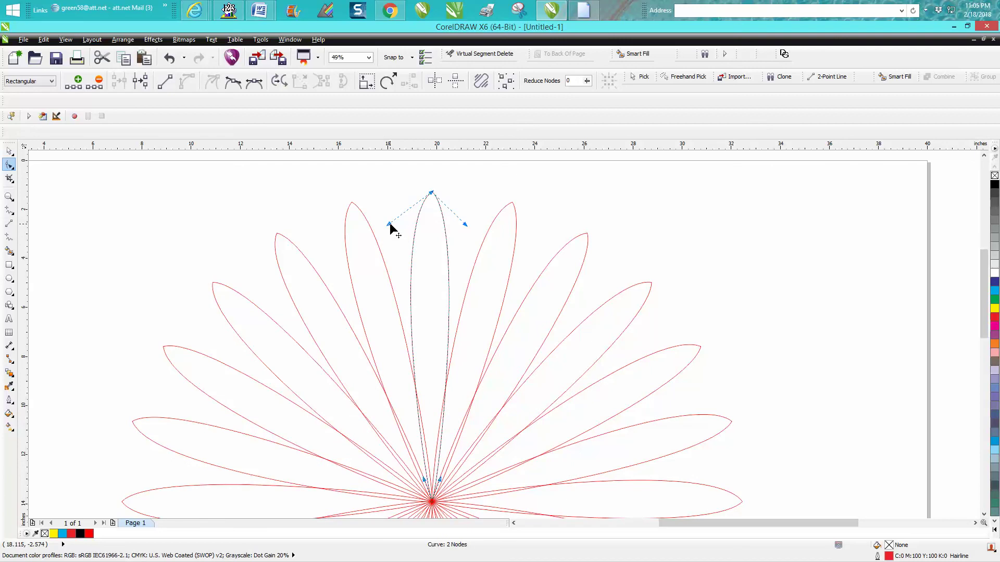
pyautogui.scroll(-2, 390, 222)
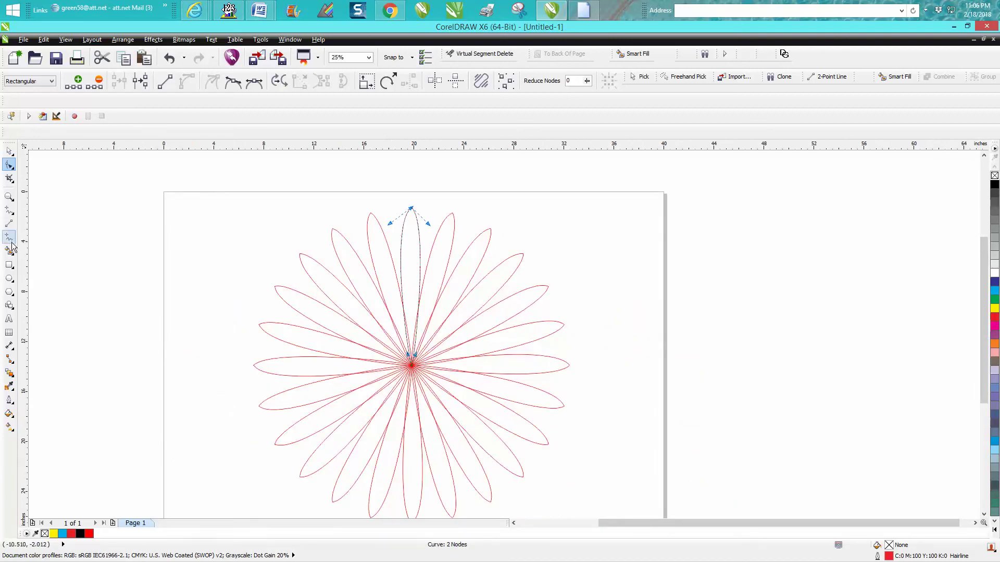
# Give the petals a cyan fill and no outline, then deselect.
pyautogui.click(9, 151)
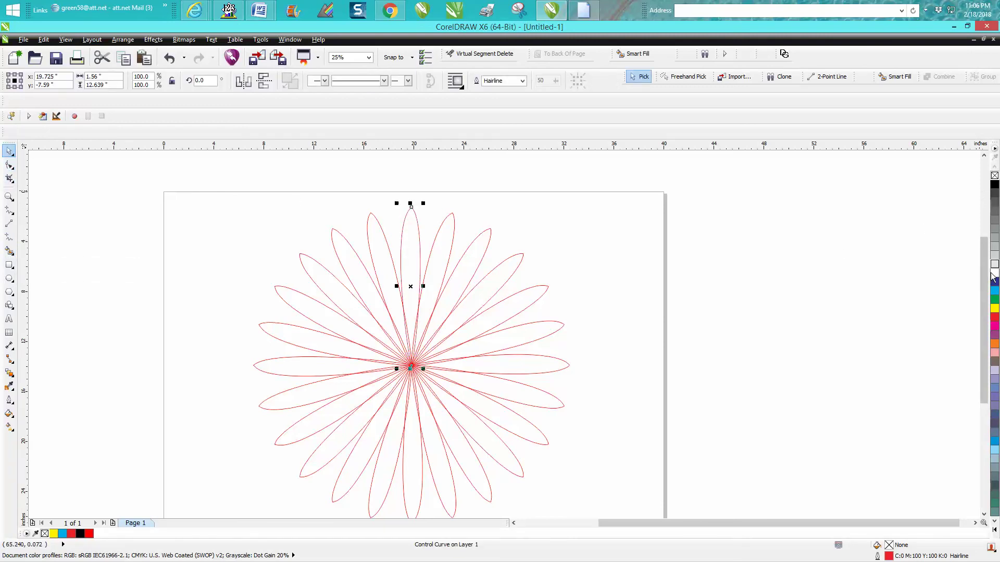
pyautogui.click(994, 292)
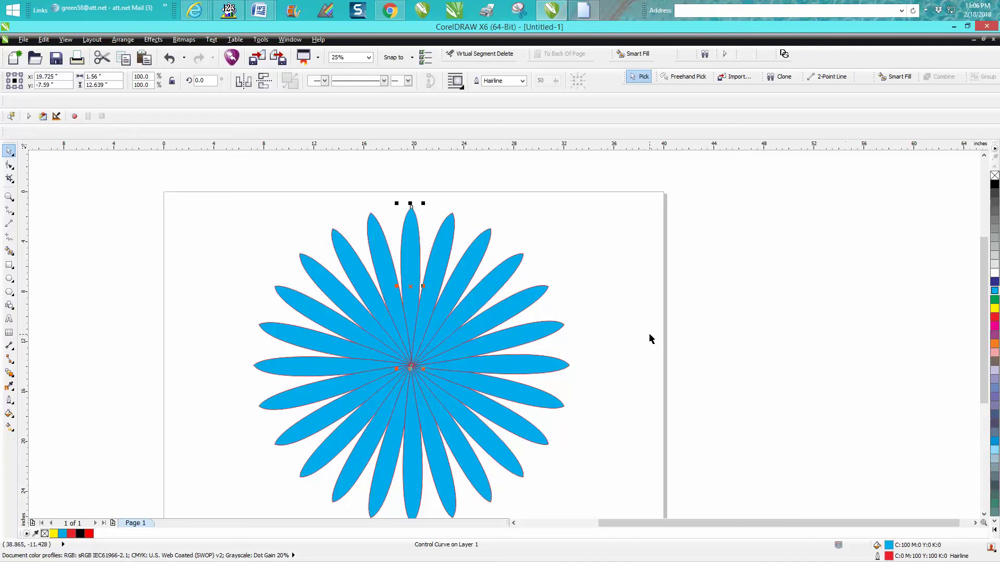
pyautogui.rightClick(995, 175)
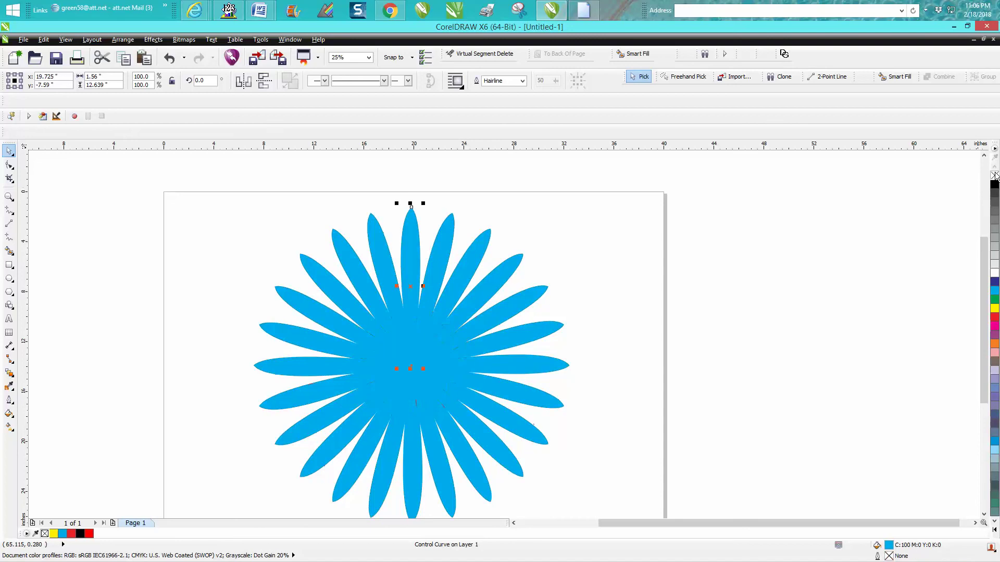
pyautogui.click(621, 287)
pyautogui.scroll(-1, 620, 291)
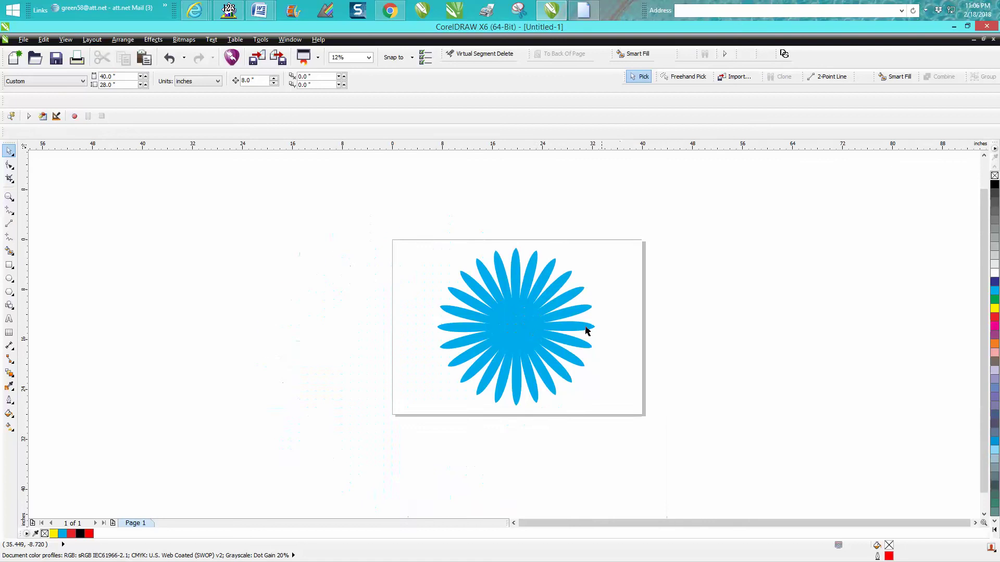
# Click at several spots on and around the blue flower.
pyautogui.click(537, 303)
pyautogui.click(591, 283)
pyautogui.click(515, 267)
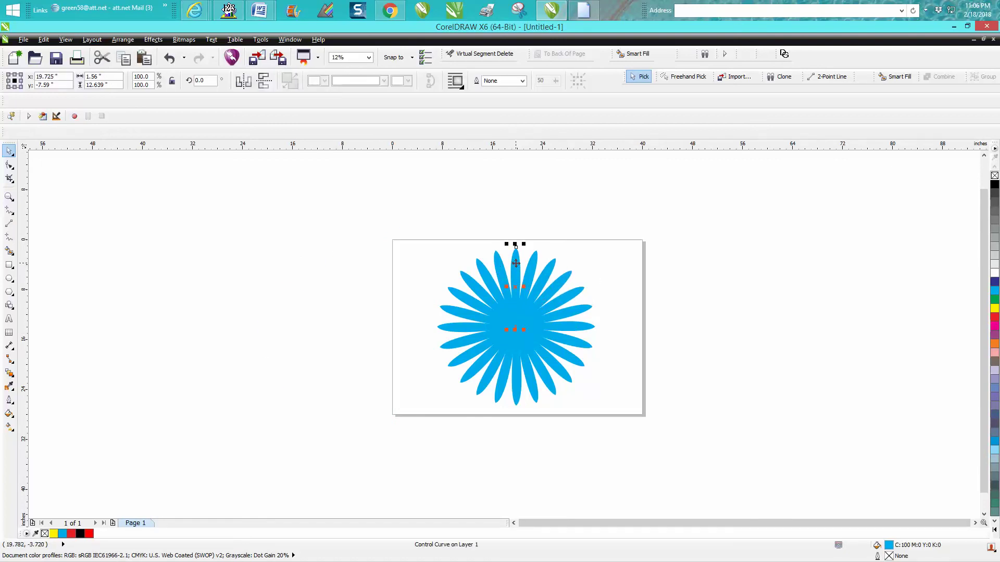
pyautogui.click(539, 240)
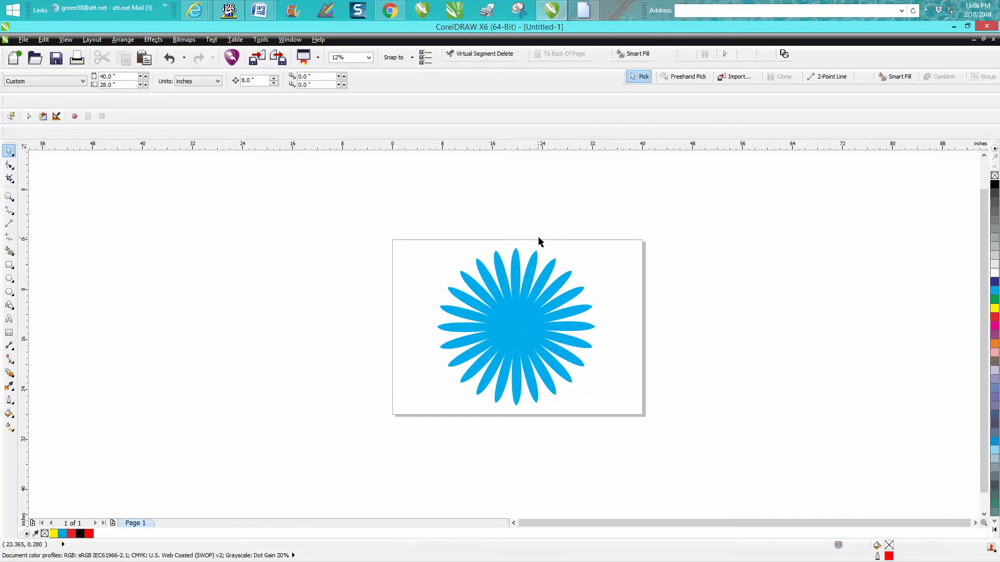
# Undo the cyan fill, outline removal and petal narrowing, then redo one step.
pyautogui.click(171, 59)
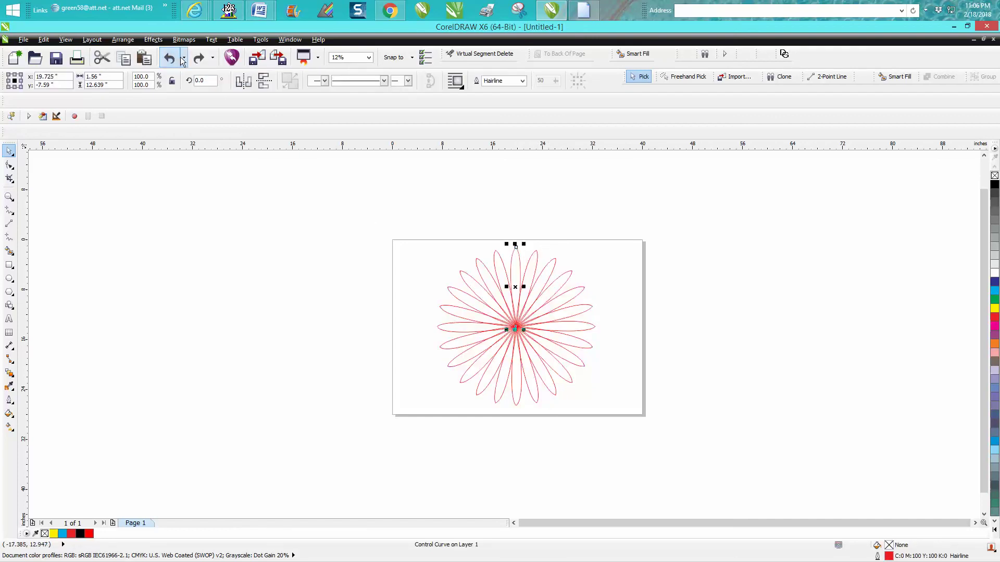
pyautogui.click(182, 58)
pyautogui.click(172, 59)
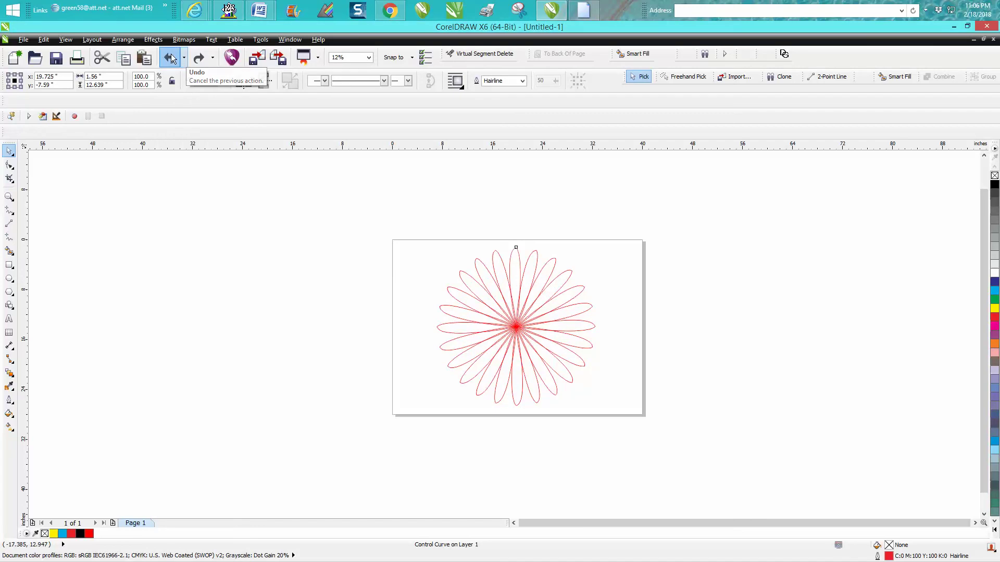
pyautogui.click(171, 58)
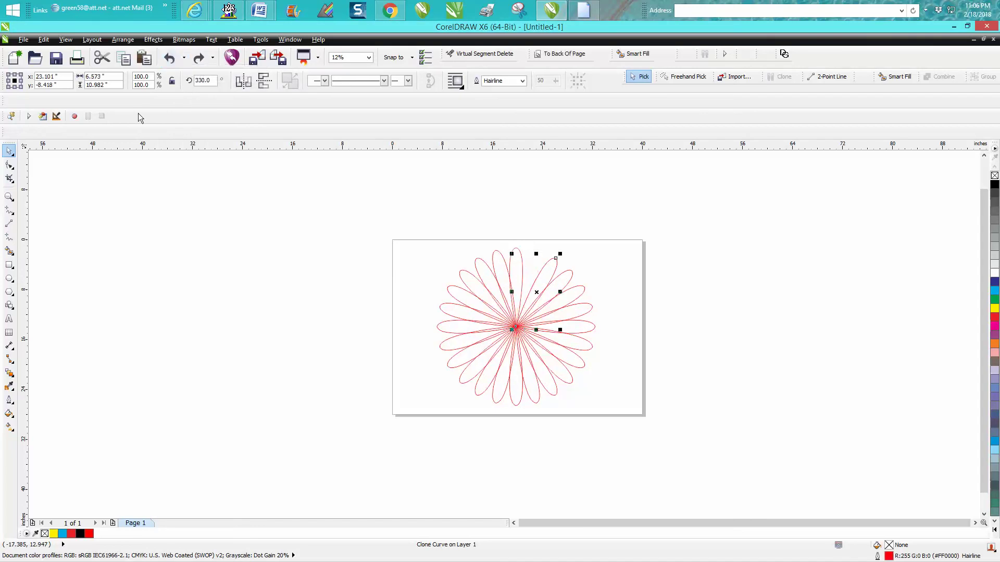
pyautogui.click(201, 59)
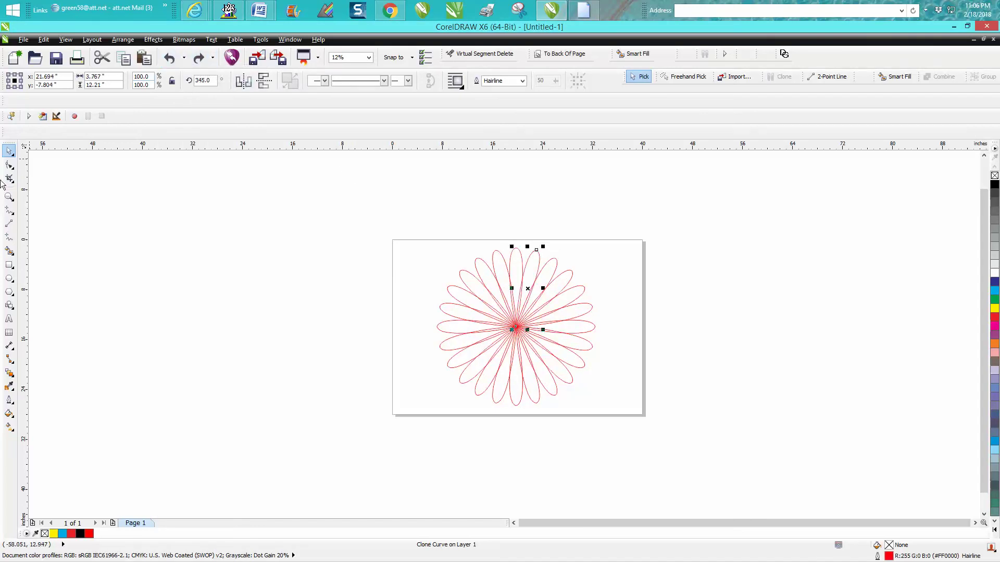
# Zoom in on the flower and select the central control petal.
pyautogui.click(9, 197)
pyautogui.moveTo(454, 222); pyautogui.dragTo(602, 356)
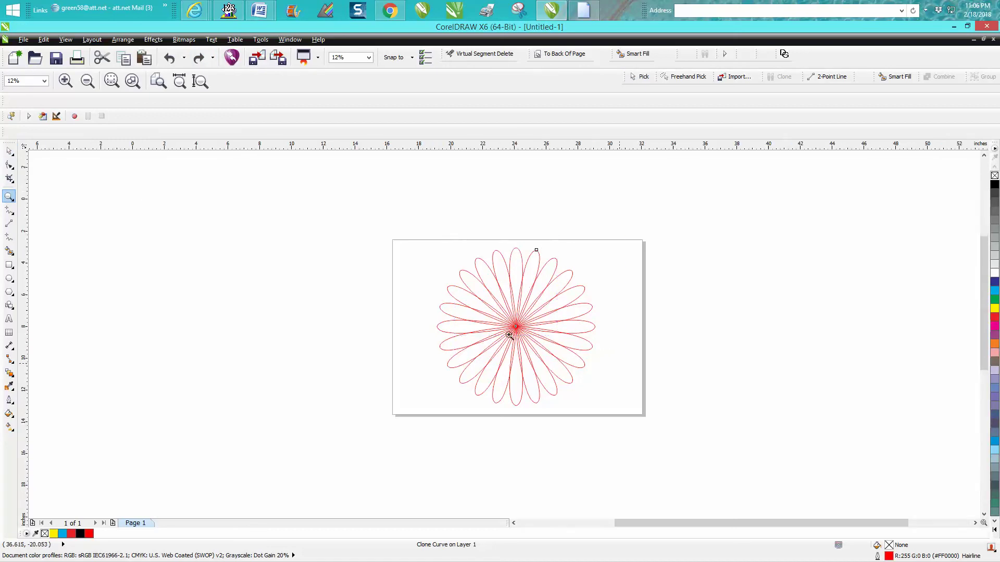
pyautogui.press('space')
pyautogui.click(343, 191)
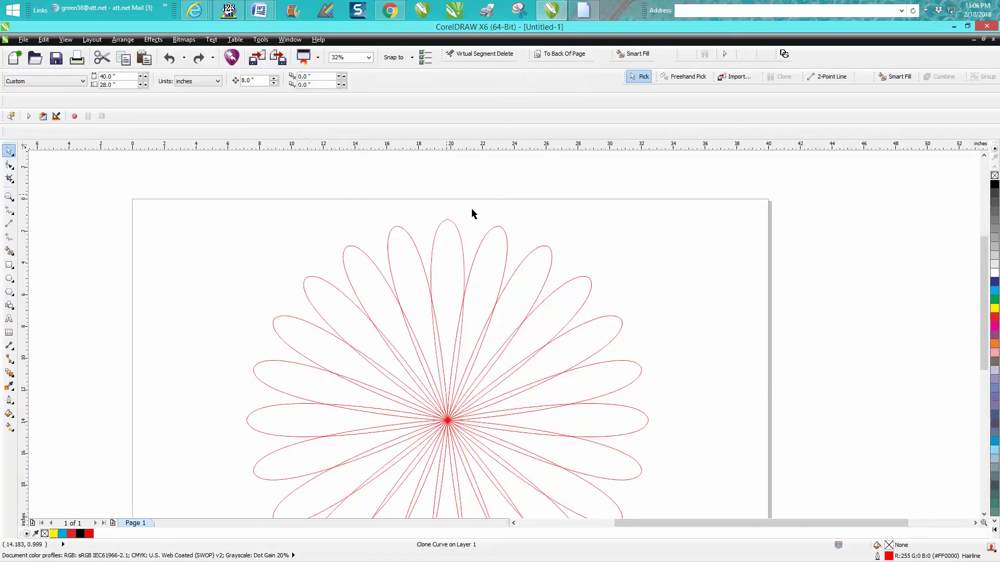
pyautogui.click(505, 236)
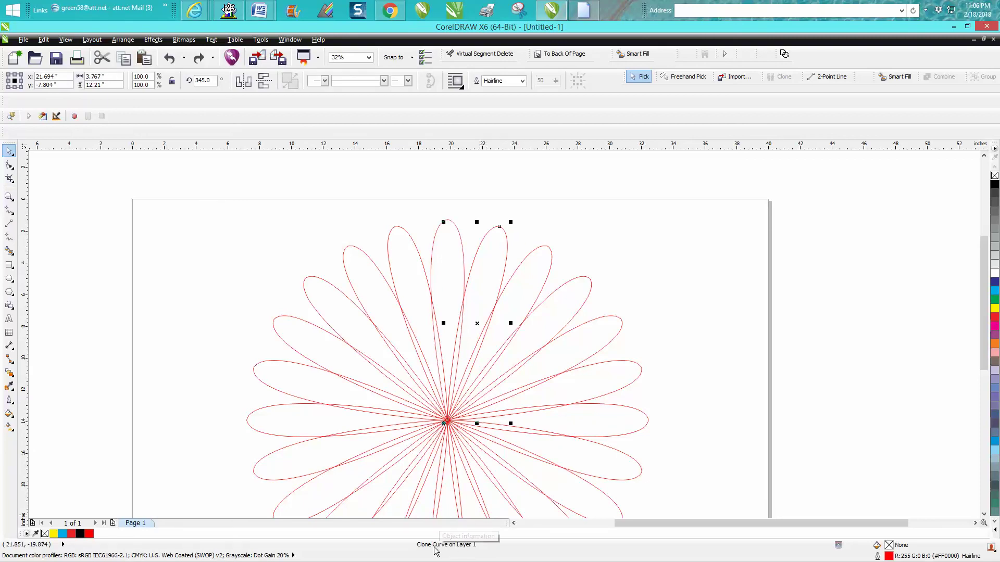
pyautogui.click(455, 231)
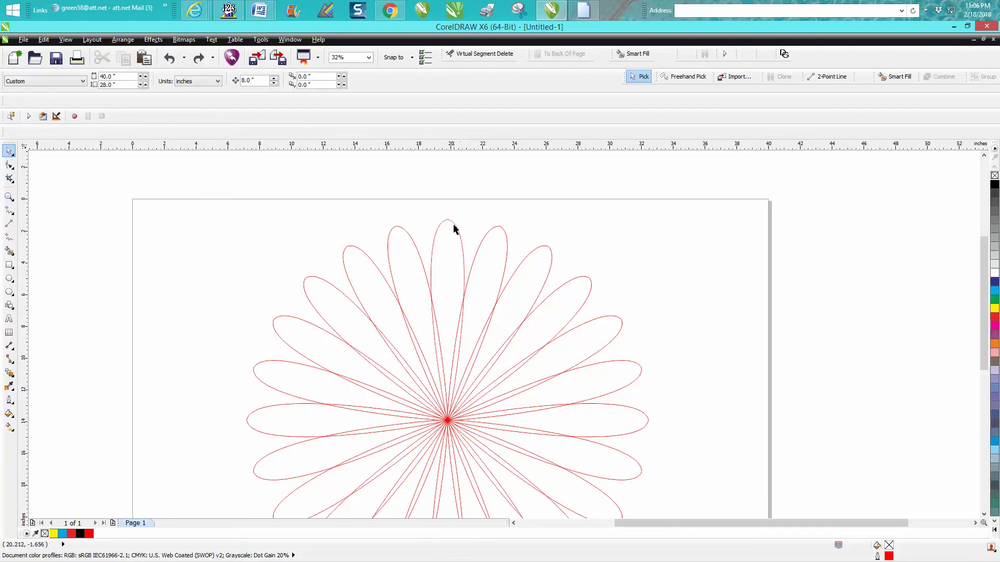
pyautogui.click(454, 224)
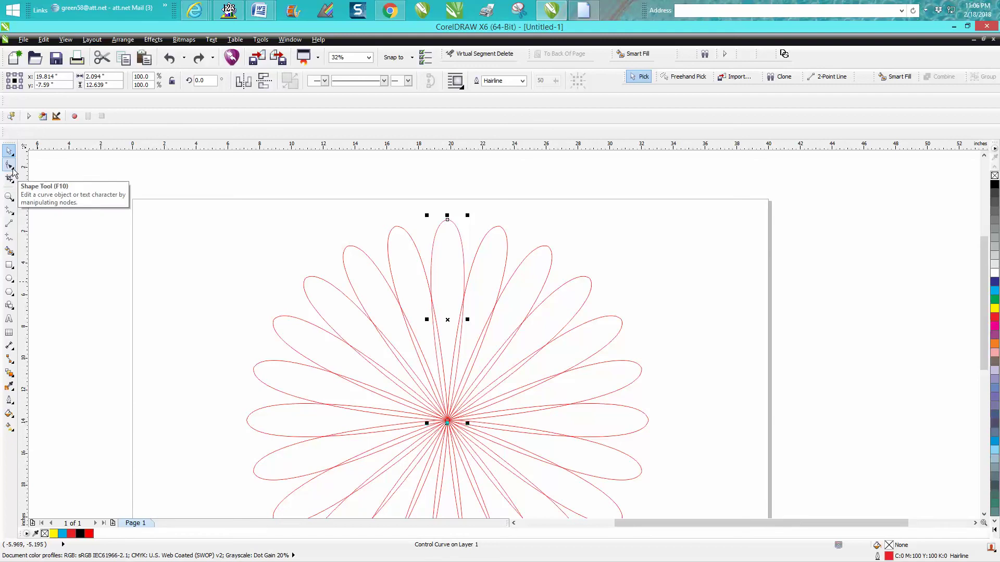
# With the Shape tool, raise the control petal's top node, pull its handles inward, and adjust its base.
pyautogui.click(9, 170)
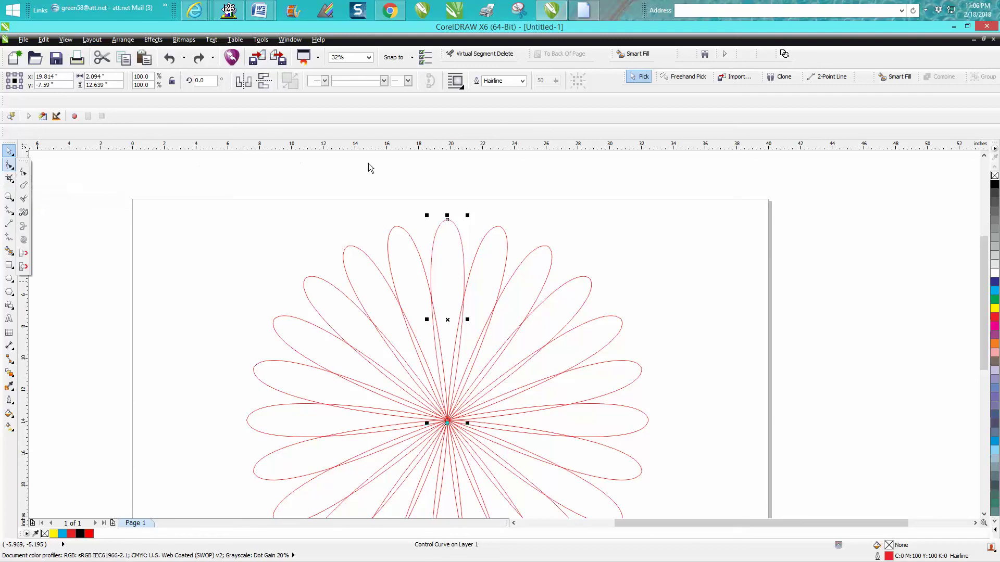
pyautogui.click(29, 173)
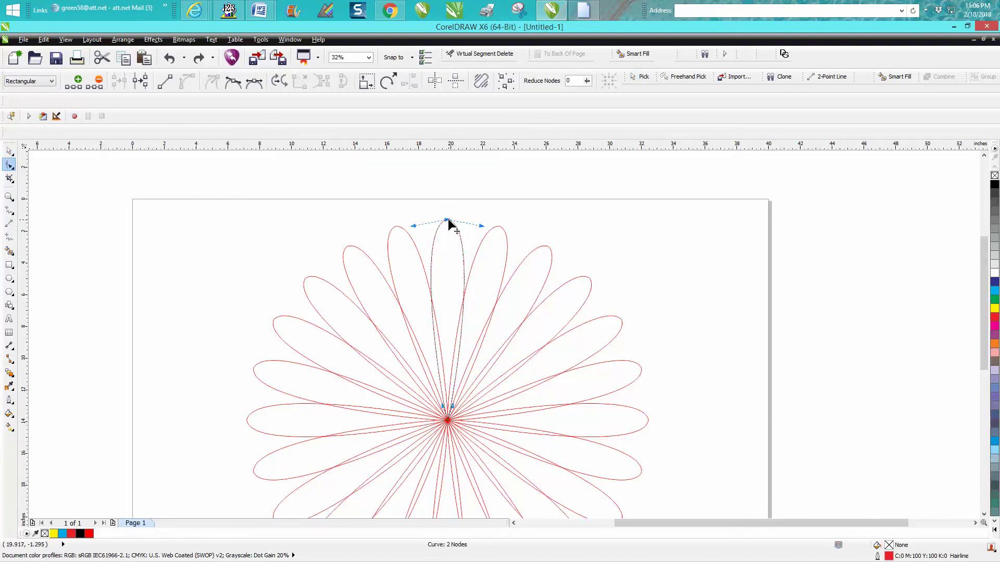
pyautogui.moveTo(449, 225); pyautogui.dragTo(449, 201)
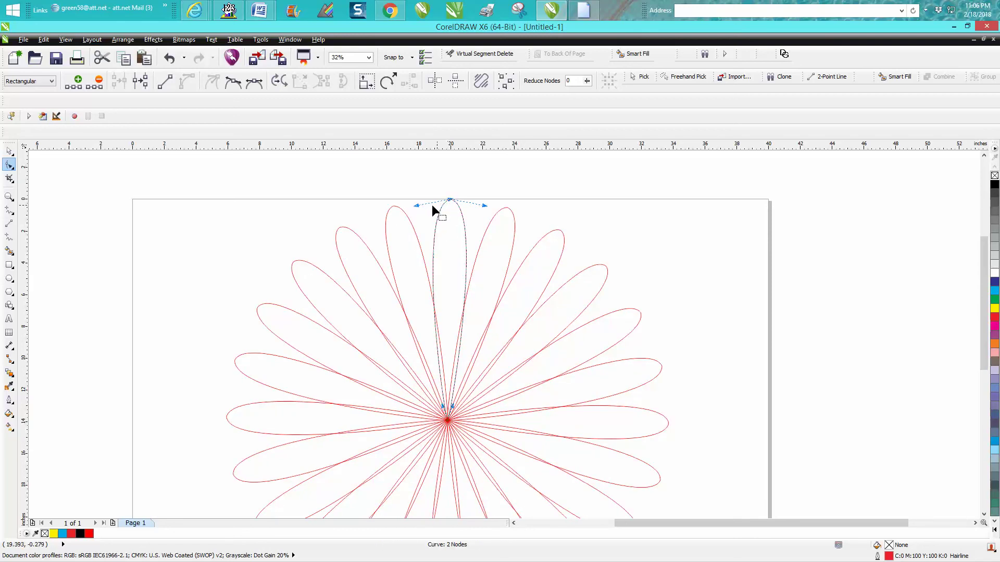
pyautogui.moveTo(413, 206); pyautogui.dragTo(431, 225)
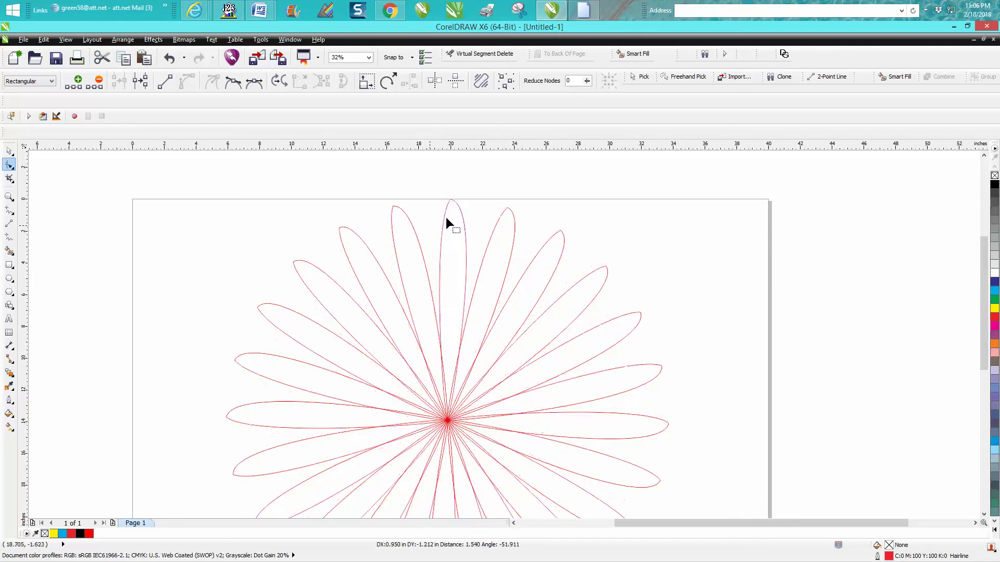
pyautogui.moveTo(483, 204); pyautogui.dragTo(470, 223)
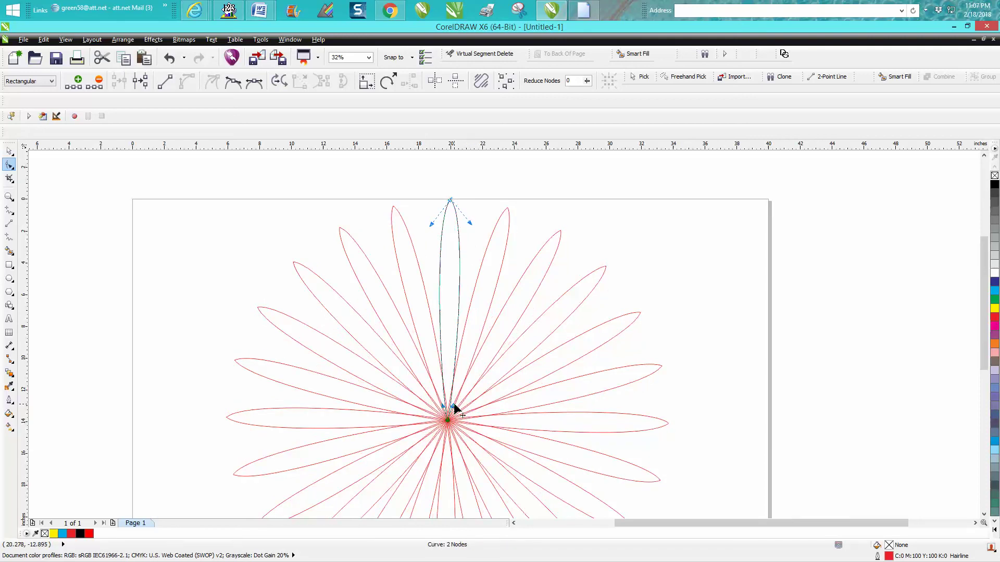
pyautogui.moveTo(455, 405); pyautogui.dragTo(461, 388)
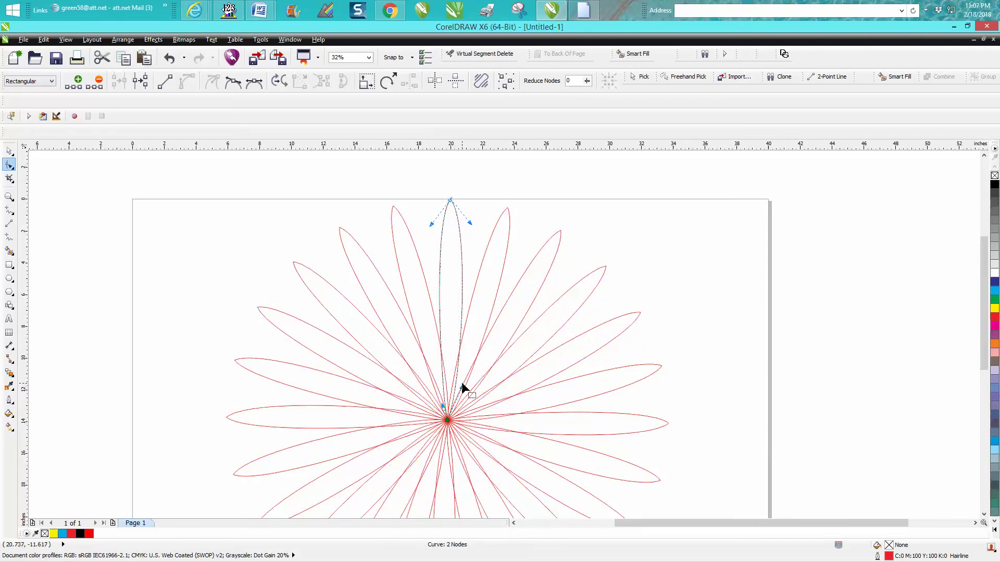
pyautogui.scroll(-1, 460, 323)
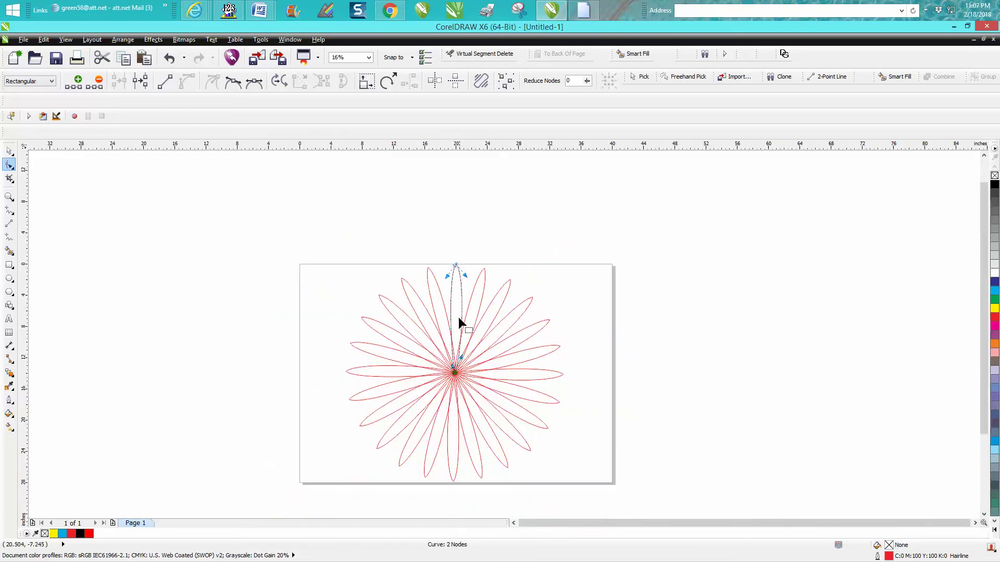